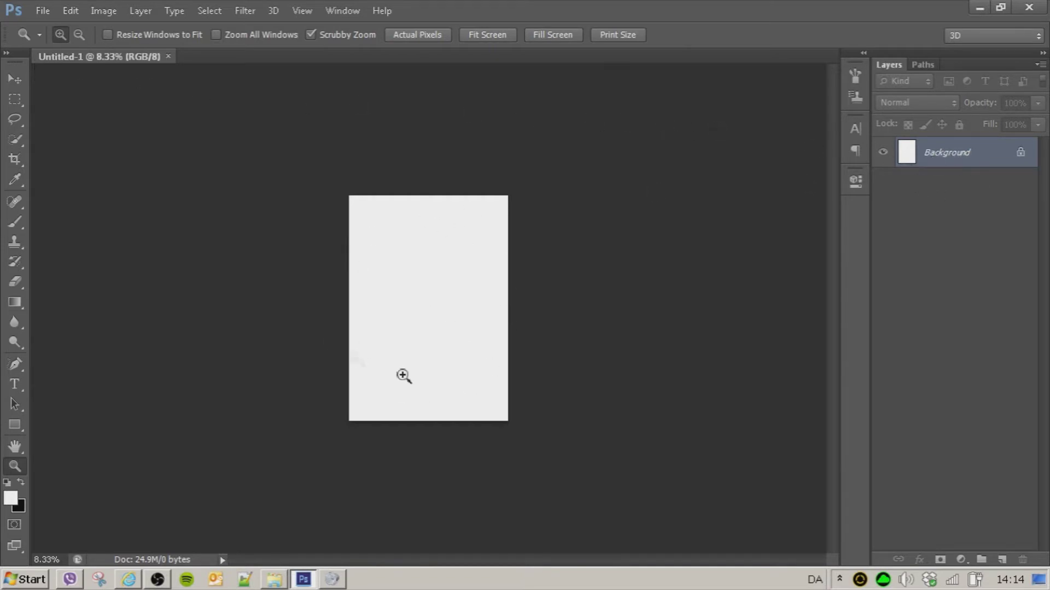
Open Canvas Size from the Image menu, showing the current 8.267 × 11.693 inch dimensions.
left_click(37, 10)
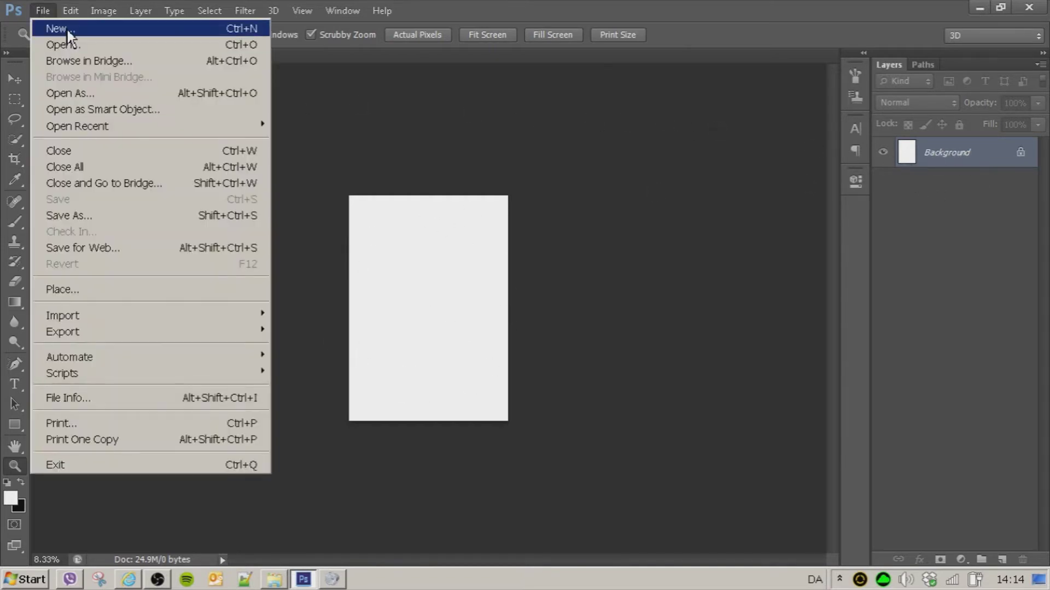
left_click(542, 192)
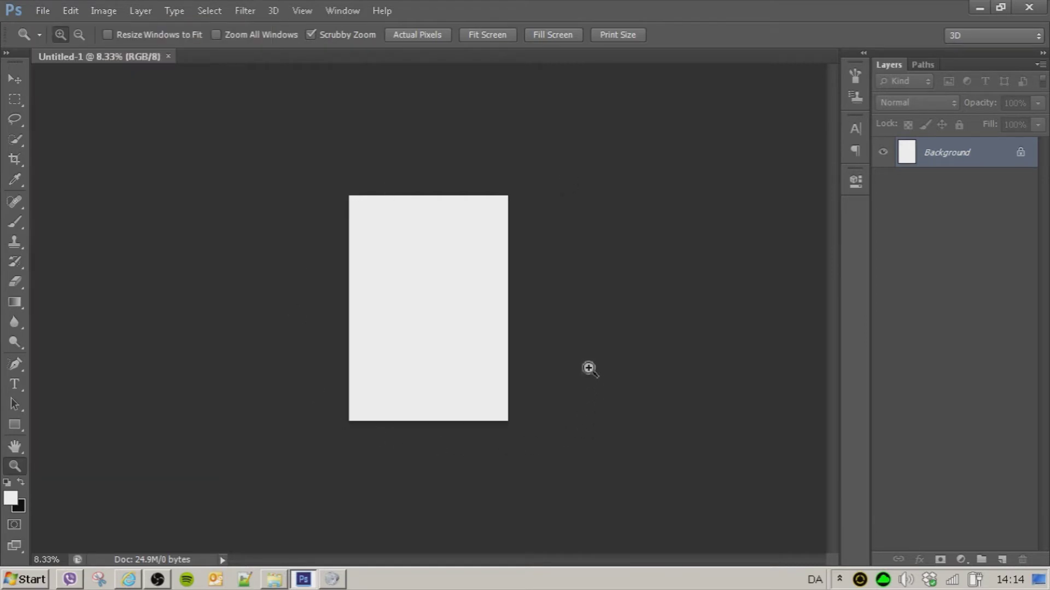
left_click(105, 11)
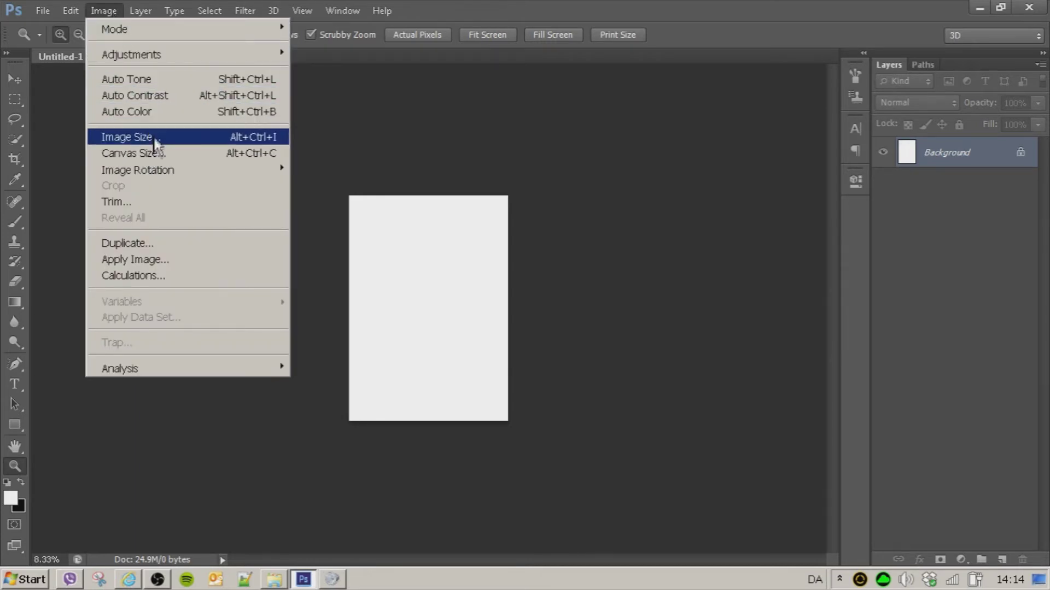
left_click(131, 154)
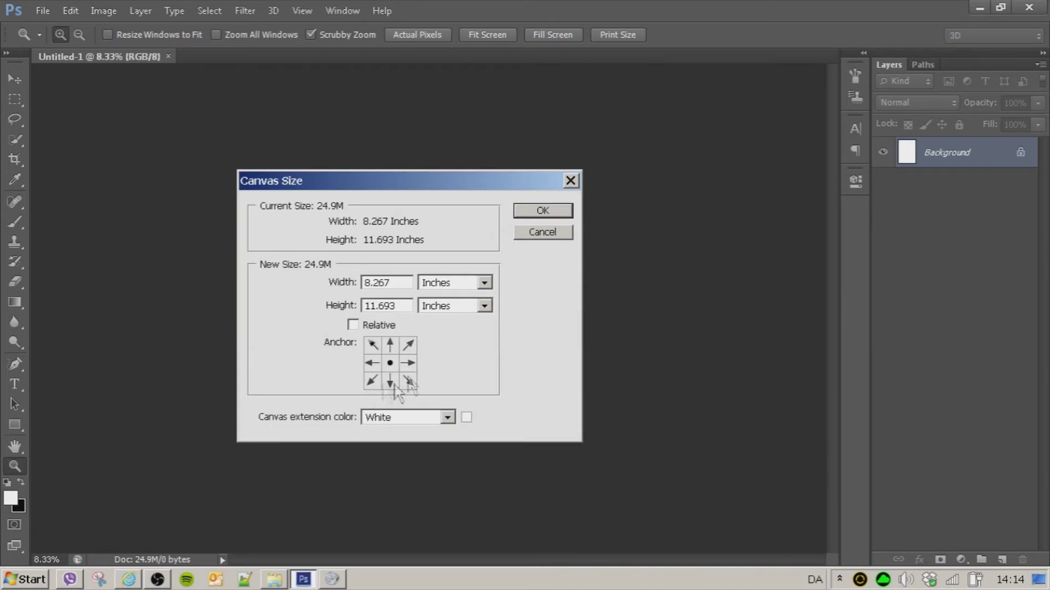
Move the Canvas Size dialog beside the canvas and browse the extension colour choices.
left_click_drag(443, 182, 736, 183)
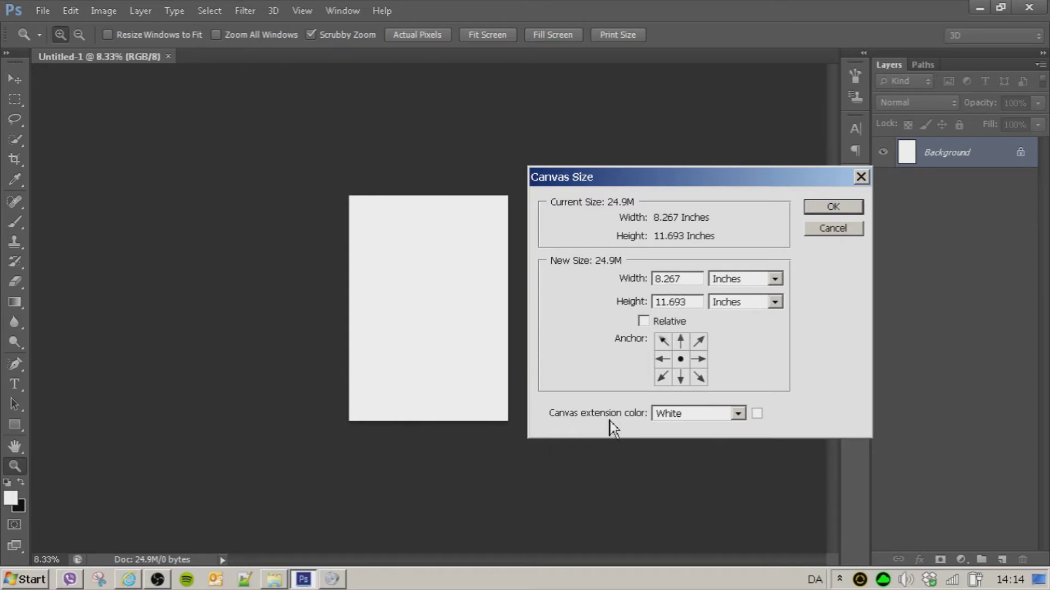
left_click(739, 414)
left_click(699, 479)
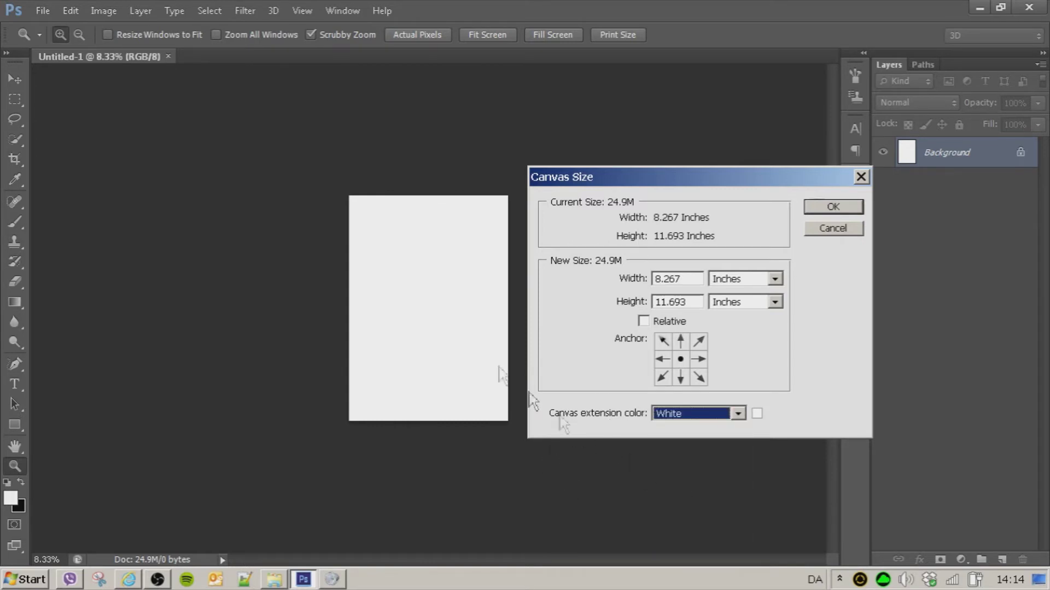
Set a custom light grey canvas extension colour in the Color Picker, allowing non-web-safe colours.
left_click(756, 413)
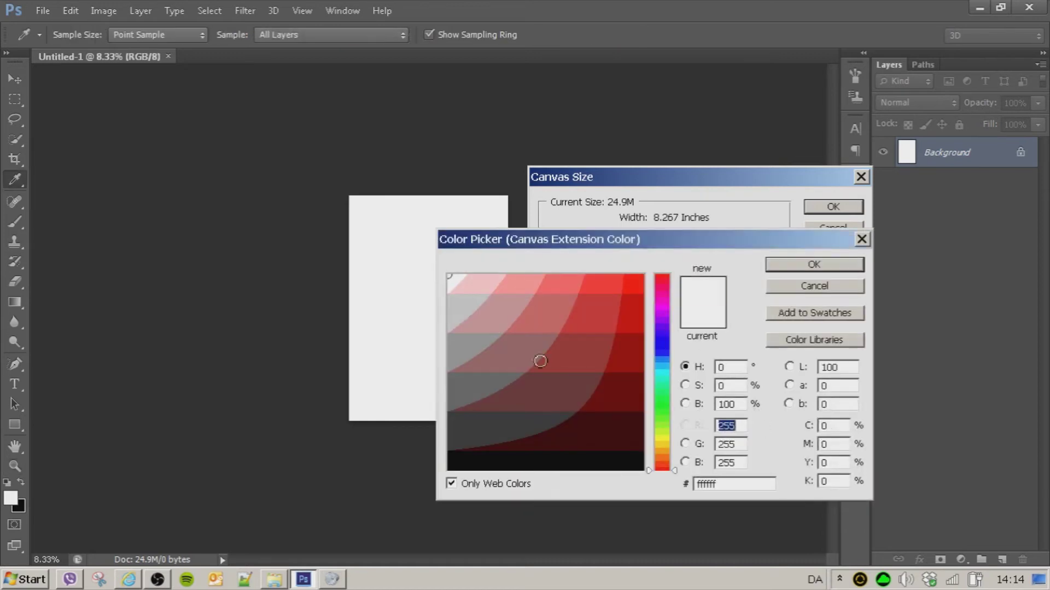
left_click(540, 361)
left_click(453, 280)
left_click(450, 483)
left_click(454, 299)
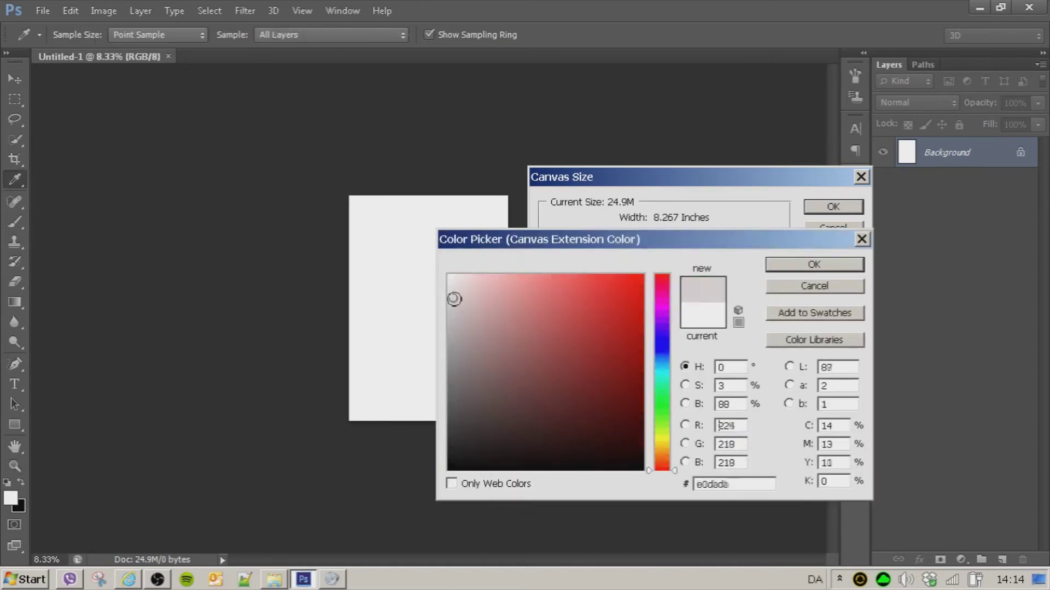
left_click(814, 264)
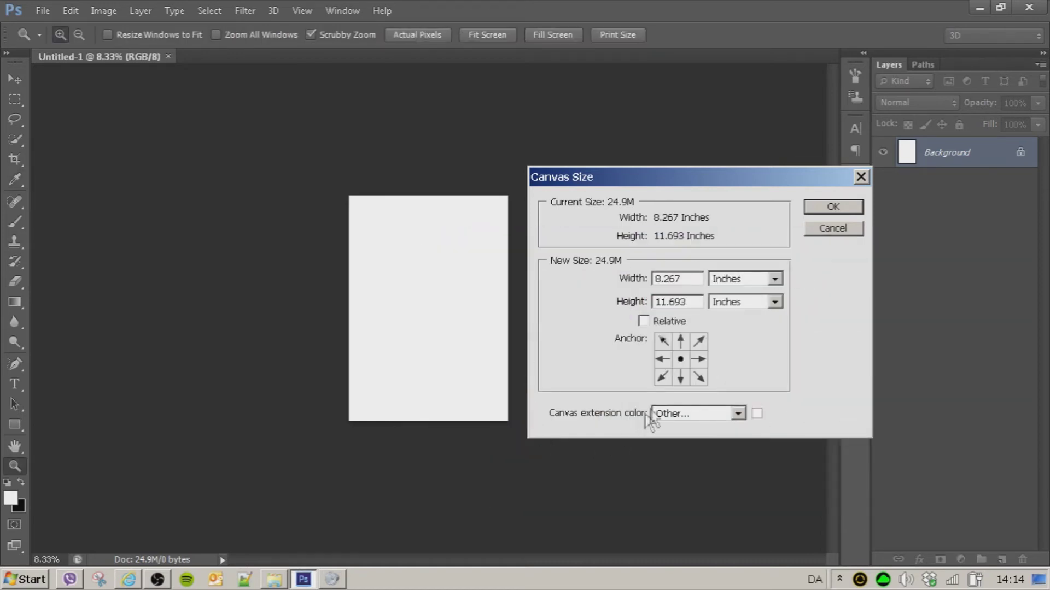
Swap the canvas to 11.693 inches wide by 8.267 inches high and apply it.
left_click_drag(693, 279, 607, 283)
left_click_drag(689, 302, 624, 304)
type("8.267")
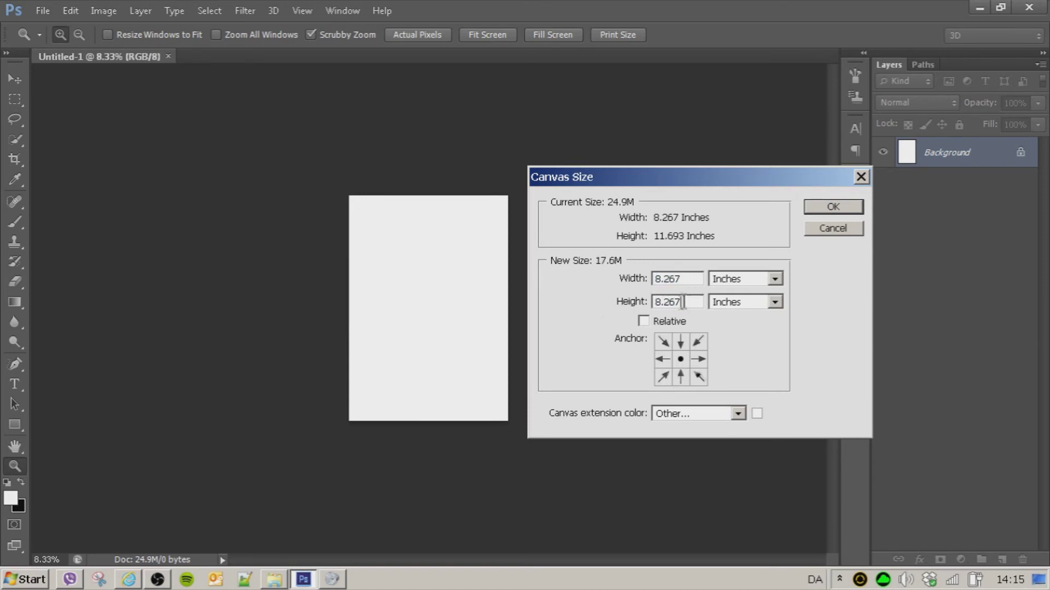
left_click_drag(693, 279, 623, 281)
type("11.69")
type("3")
left_click(832, 206)
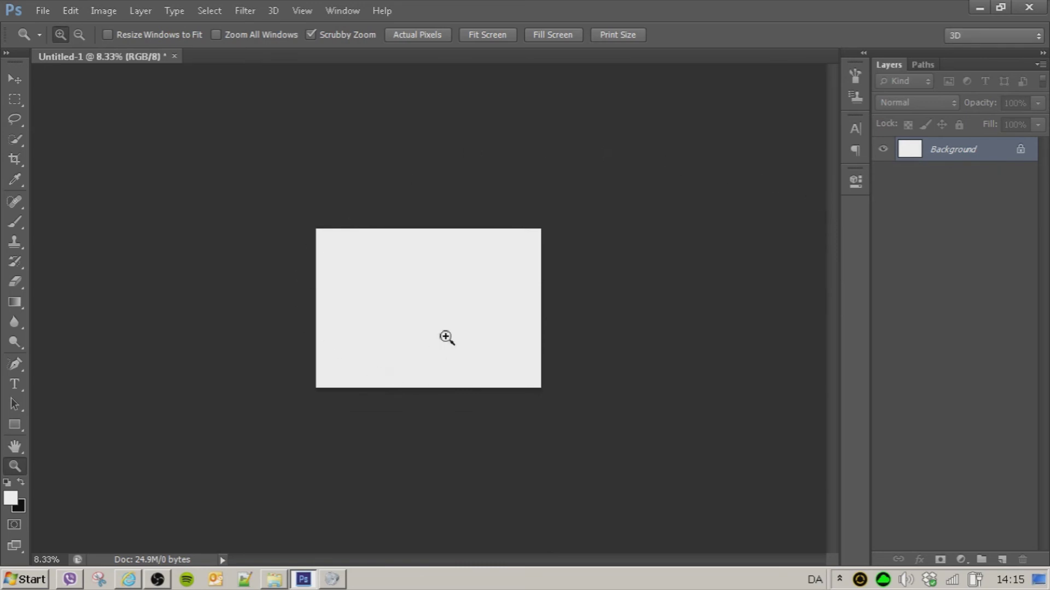